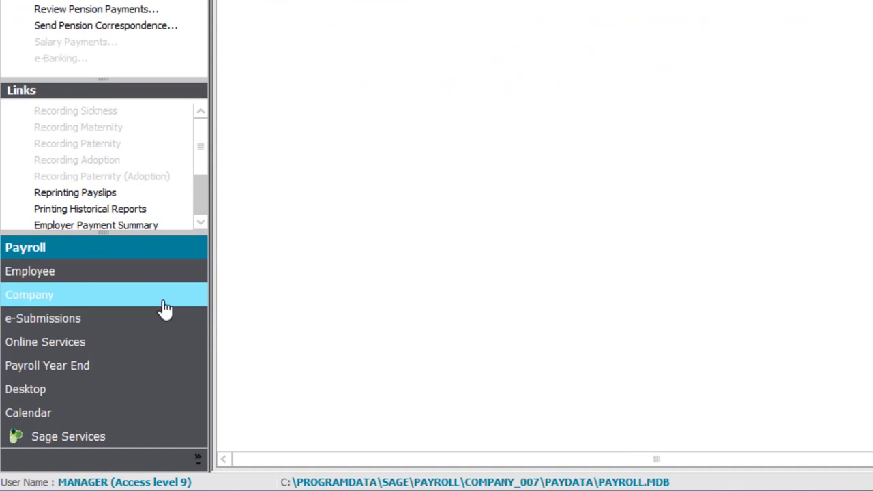
Launch Pensions Module Settings from the Company tasks, bringing up the backup recommendation.
{"action": "left_click", "coordinate": [165, 308]}
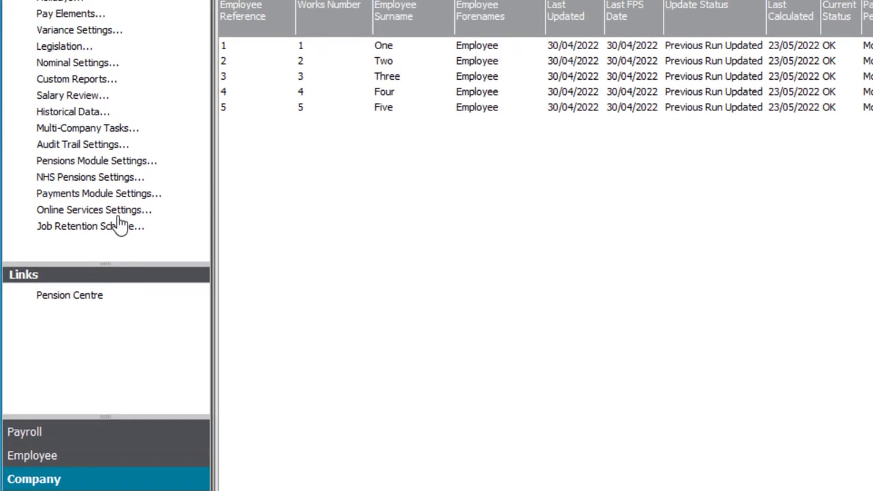
{"action": "left_click", "coordinate": [119, 163]}
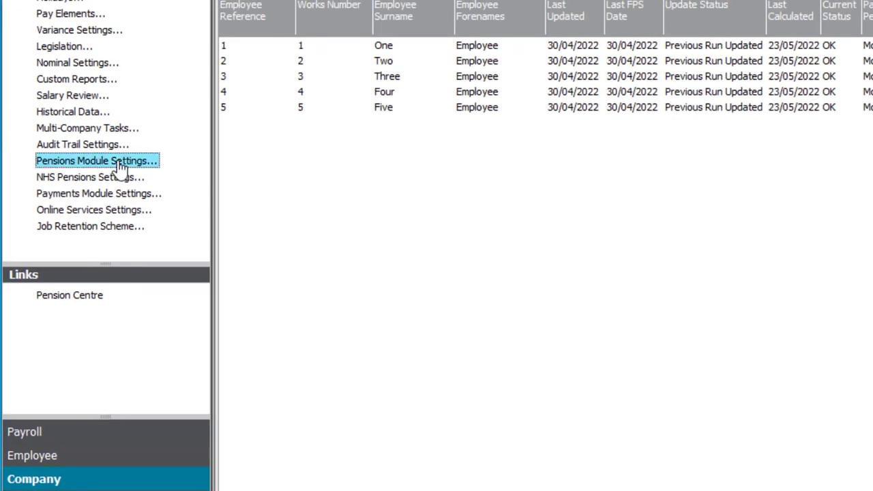
{"action": "left_click", "coordinate": [120, 164]}
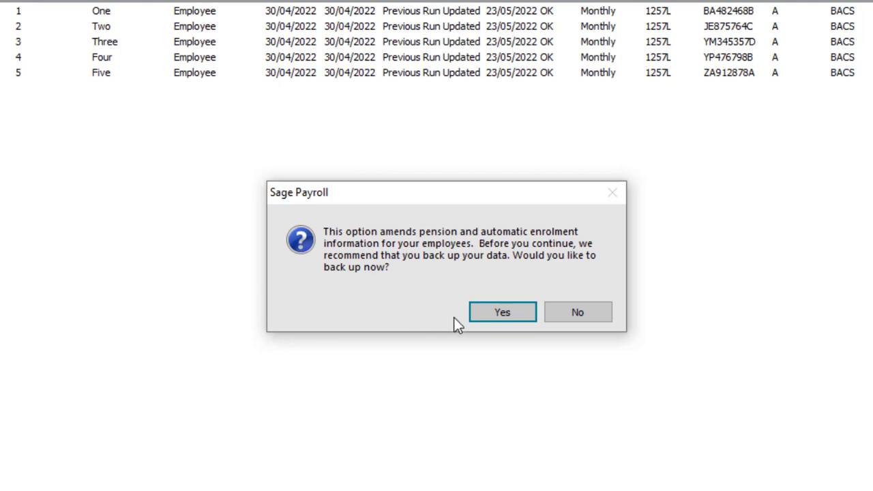
Run the Backup Wizard, saving the payroll backup as 'Pensions Module setup'.
{"action": "left_click", "coordinate": [498, 311]}
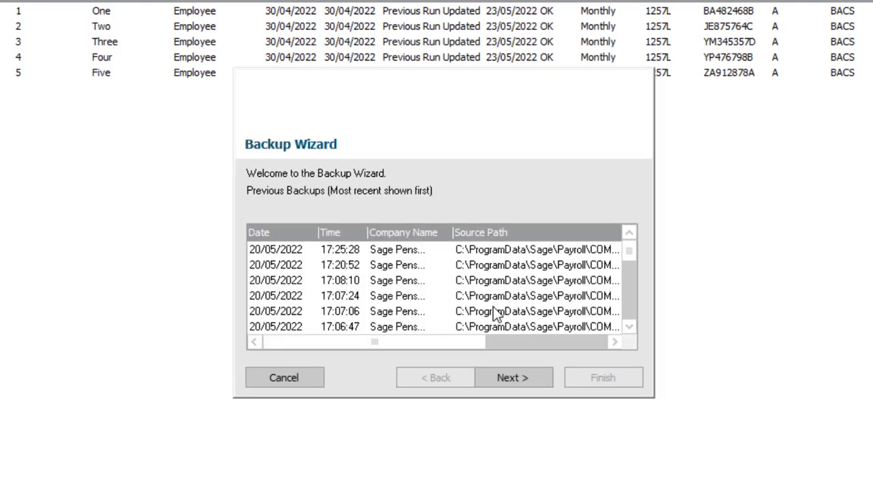
{"action": "left_click", "coordinate": [524, 376]}
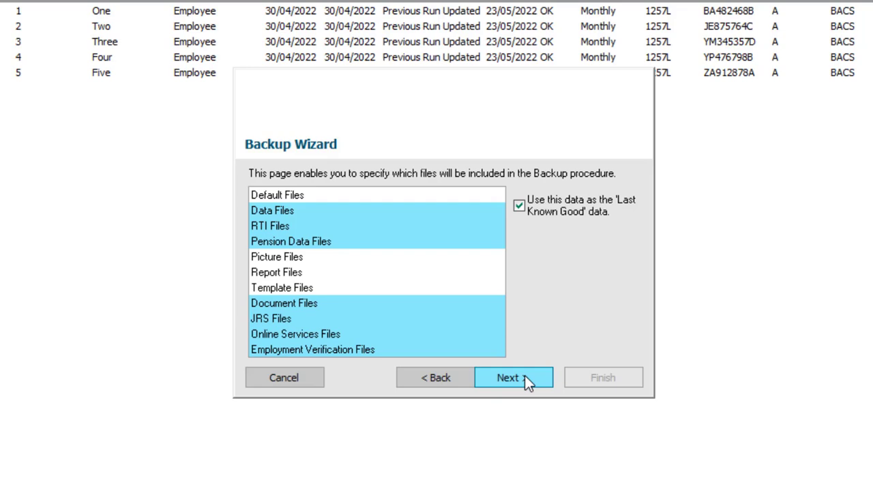
{"action": "left_click", "coordinate": [524, 375]}
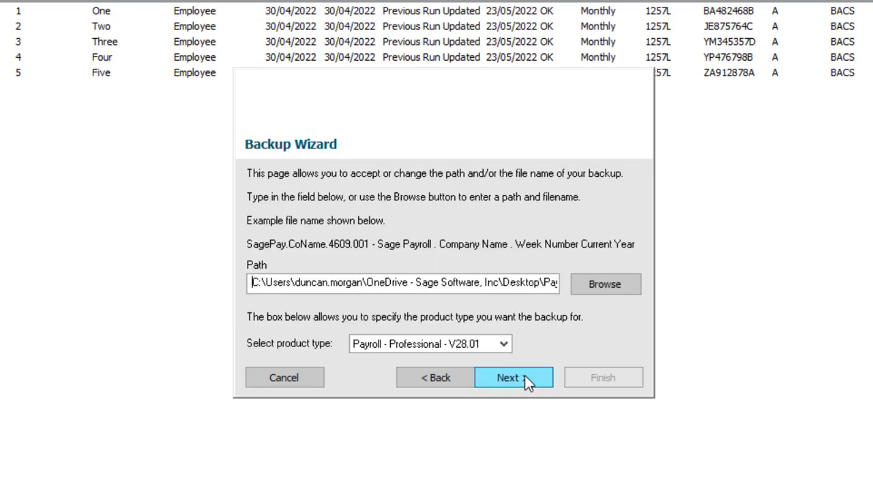
{"action": "left_click", "coordinate": [608, 283]}
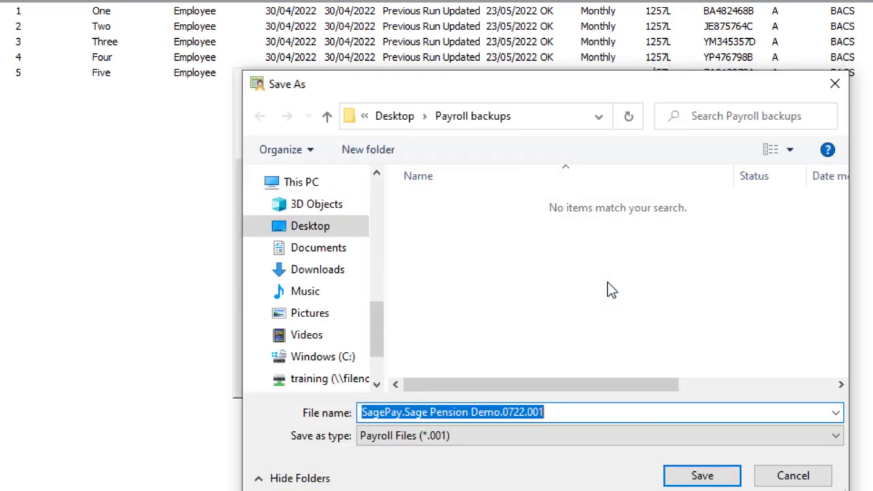
{"action": "type", "text": "Pensions Module setup"}
{"action": "left_click", "coordinate": [699, 475]}
{"action": "left_click", "coordinate": [515, 377]}
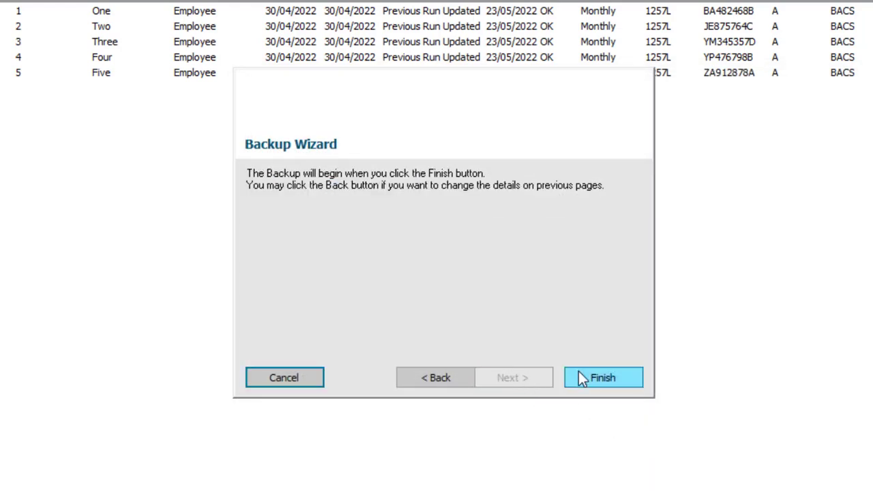
{"action": "left_click", "coordinate": [603, 379]}
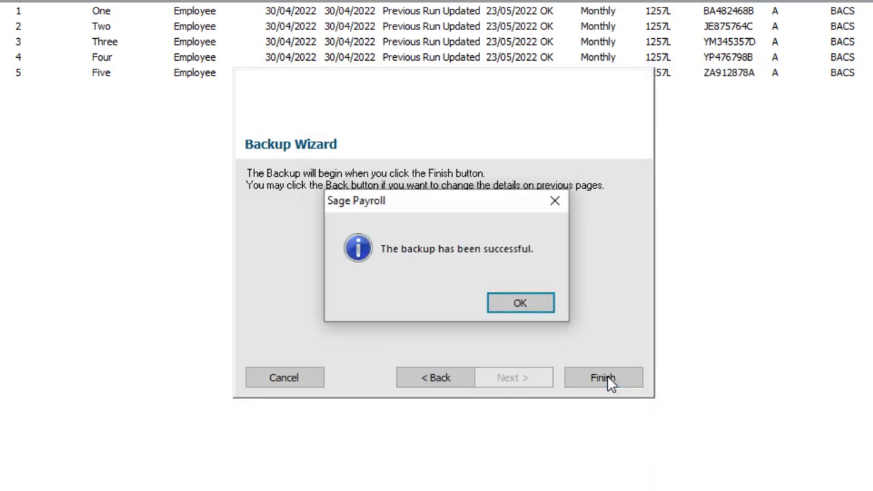
{"action": "left_click", "coordinate": [529, 305]}
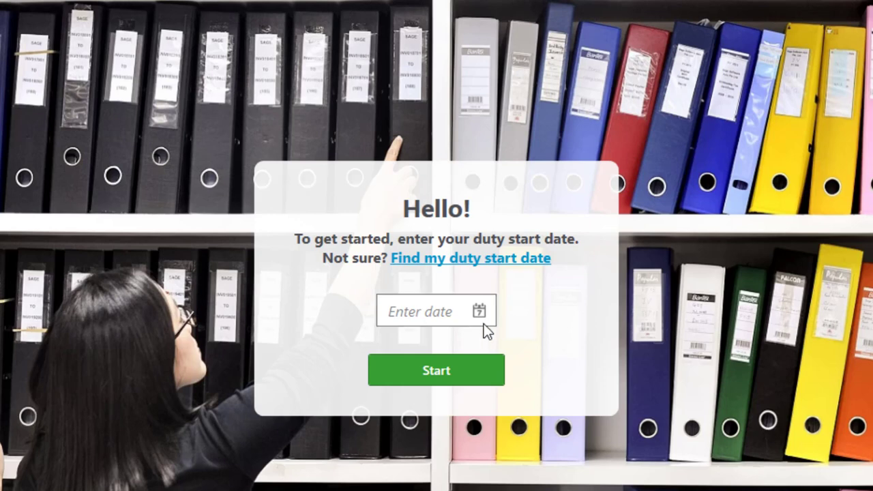
Enter 01/01/2020 as the duty start date and start the setup.
{"action": "left_click", "coordinate": [444, 311]}
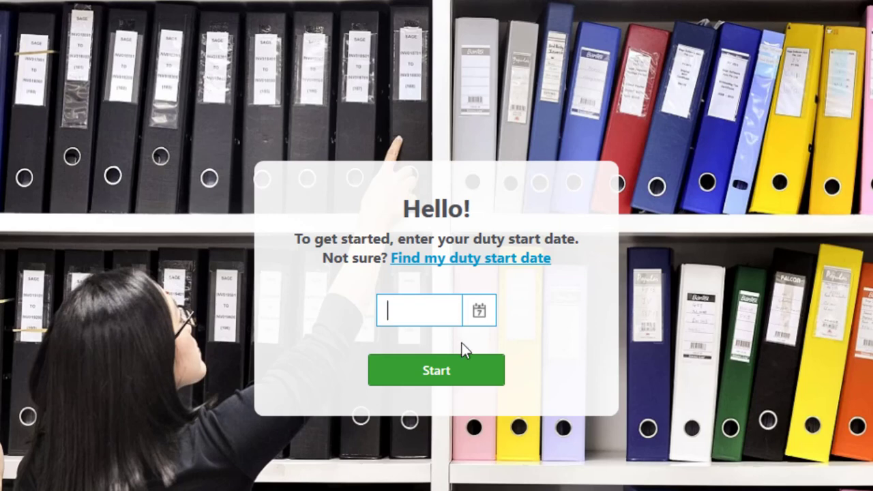
{"action": "type", "text": "01/01/2020"}
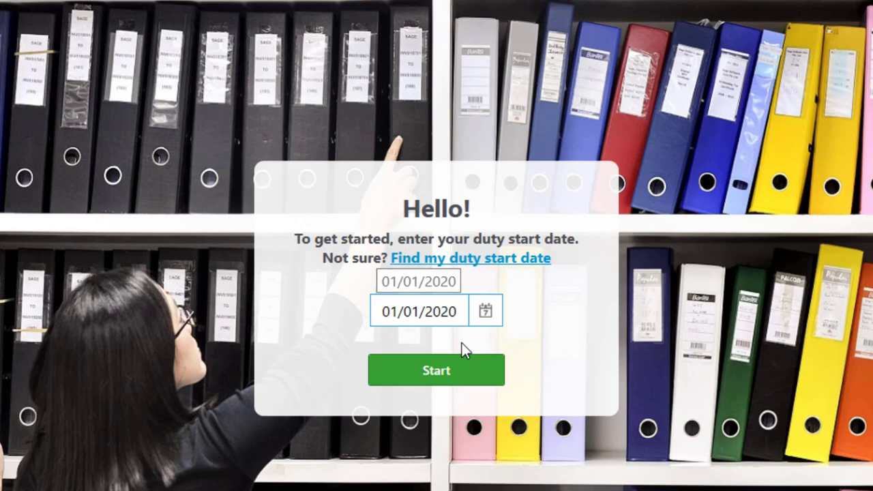
{"action": "key", "text": "Tab"}
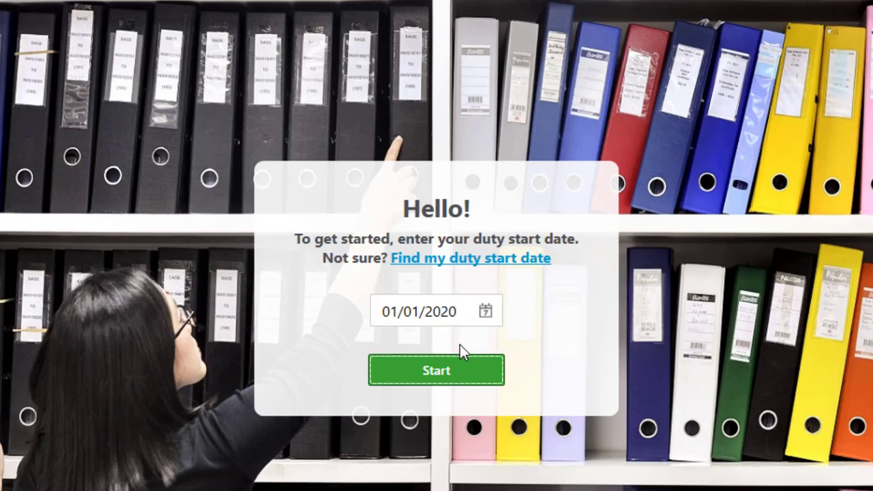
{"action": "left_click", "coordinate": [441, 375]}
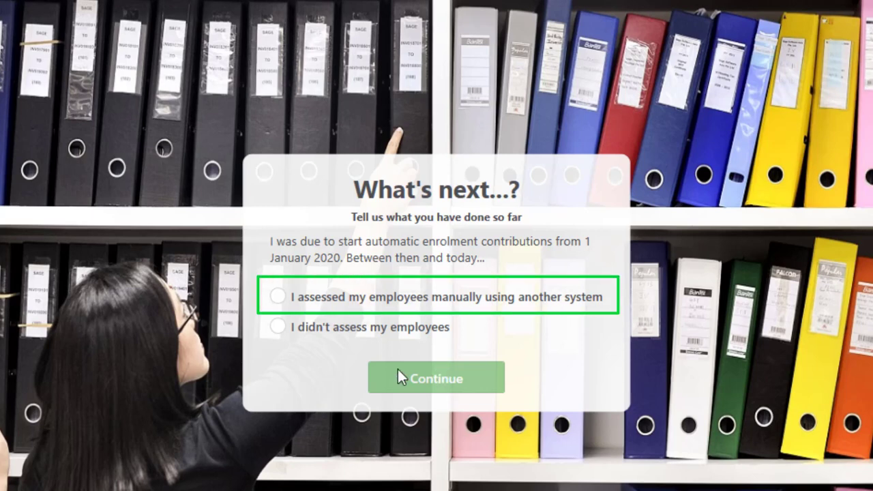
Report employees as manually assessed and accept responsibility for the information.
{"action": "left_click", "coordinate": [277, 296]}
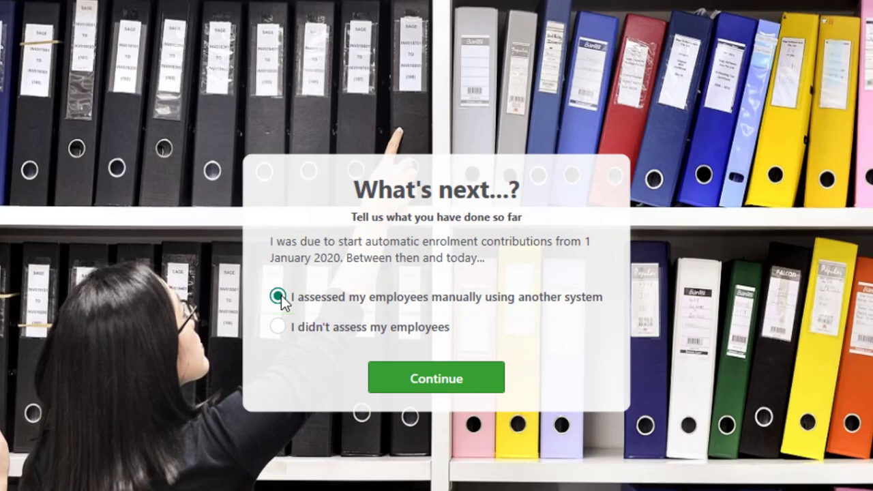
{"action": "left_click", "coordinate": [437, 379]}
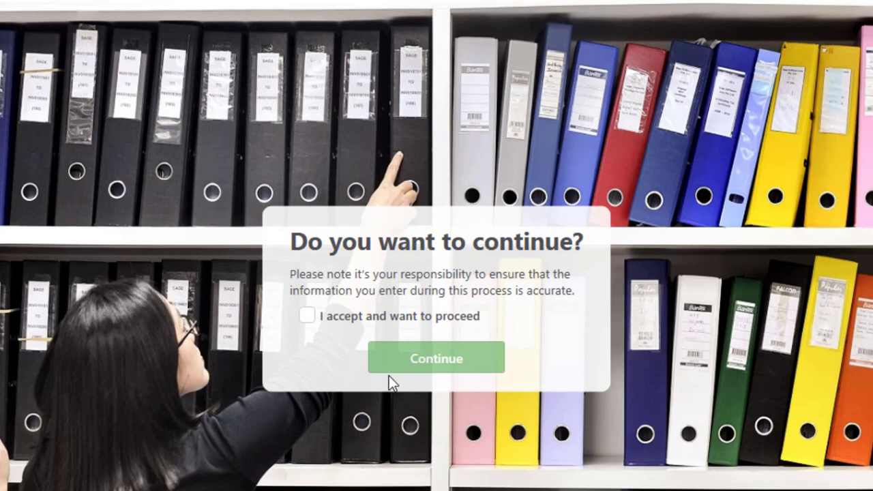
{"action": "left_click", "coordinate": [309, 315]}
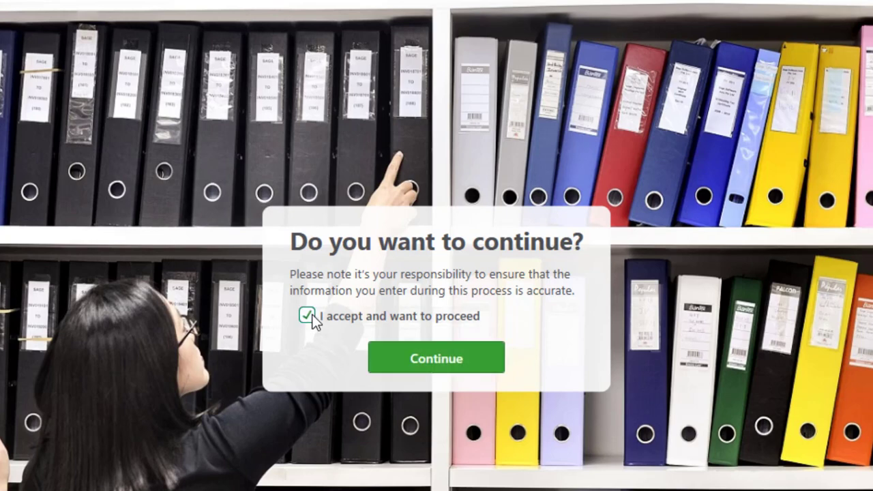
{"action": "left_click", "coordinate": [432, 366]}
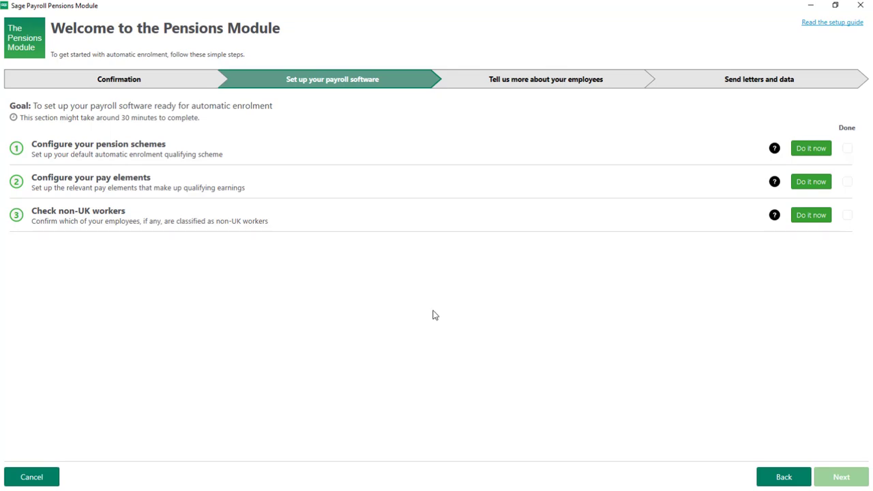
Set NEST Pension as the auto enrolment default scheme and save.
{"action": "left_click", "coordinate": [812, 147]}
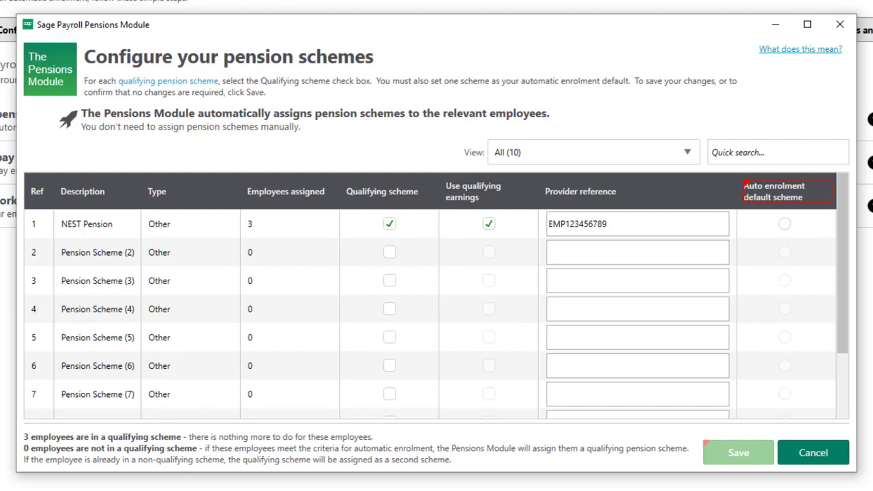
{"action": "left_click", "coordinate": [785, 224]}
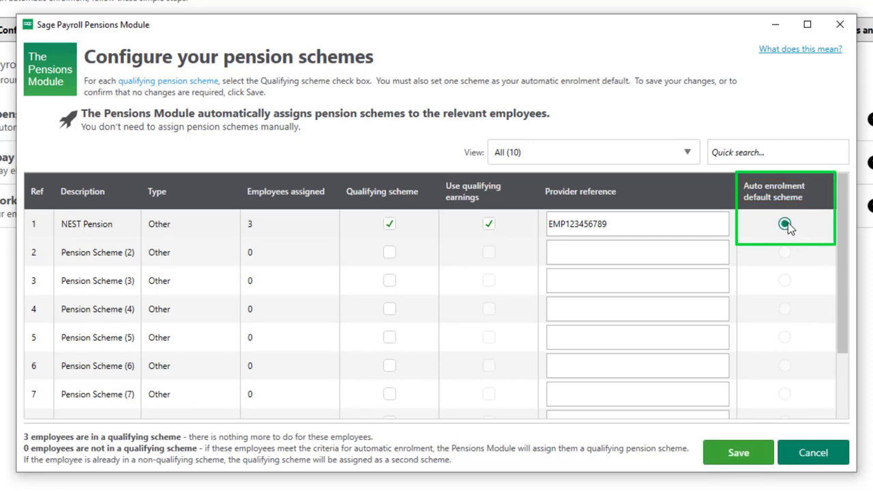
{"action": "left_click", "coordinate": [739, 455]}
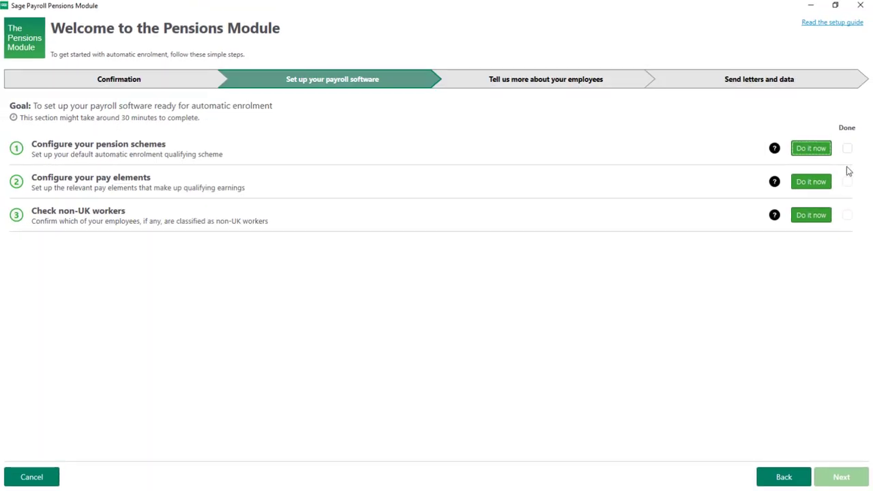
Tick pension schemes as done, then save pay elements with Overtime 1.5x, Commission, Bonus qualifying.
{"action": "left_click", "coordinate": [847, 148]}
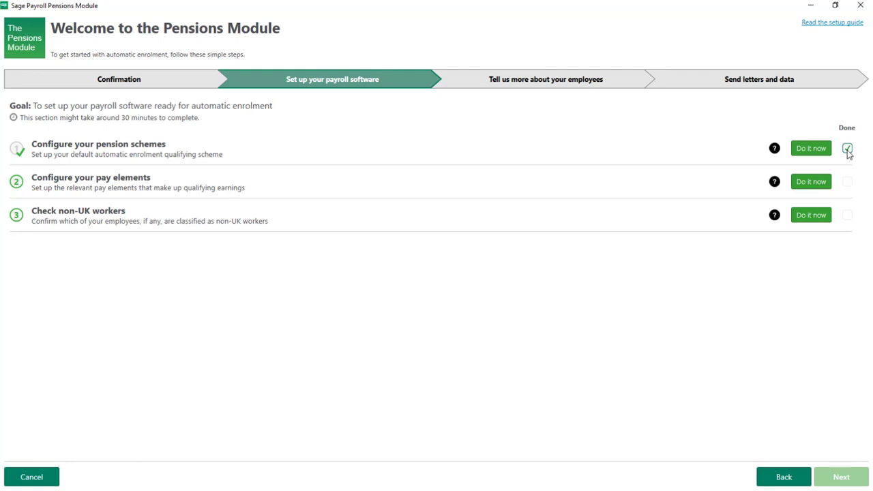
{"action": "left_click", "coordinate": [811, 184]}
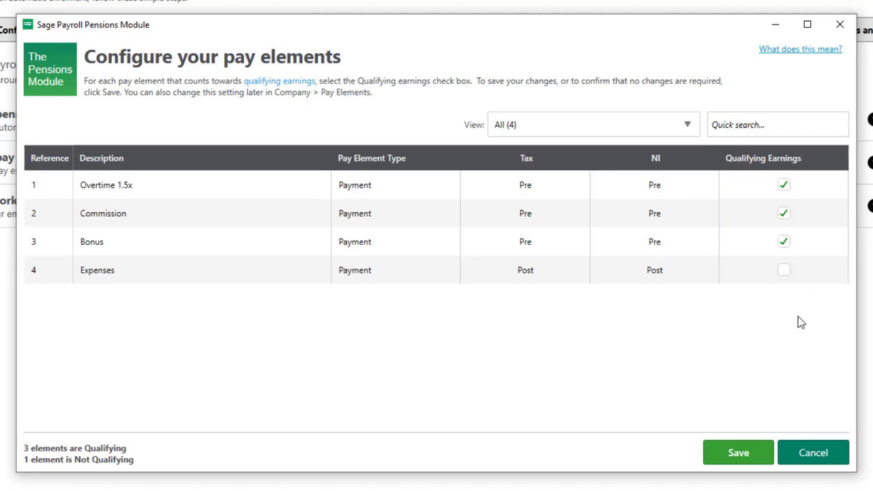
{"action": "left_click", "coordinate": [737, 450]}
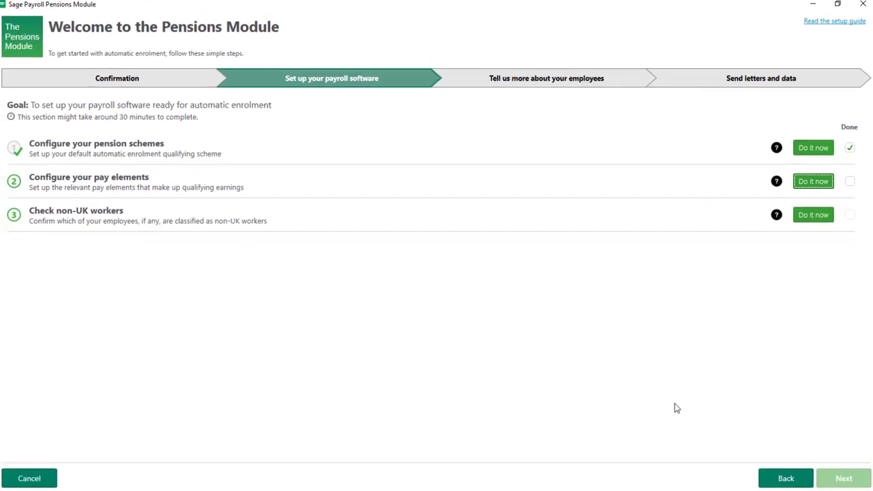
Tick pay elements and non-UK workers as done, leaving all five employees as UK workers.
{"action": "left_click", "coordinate": [848, 183]}
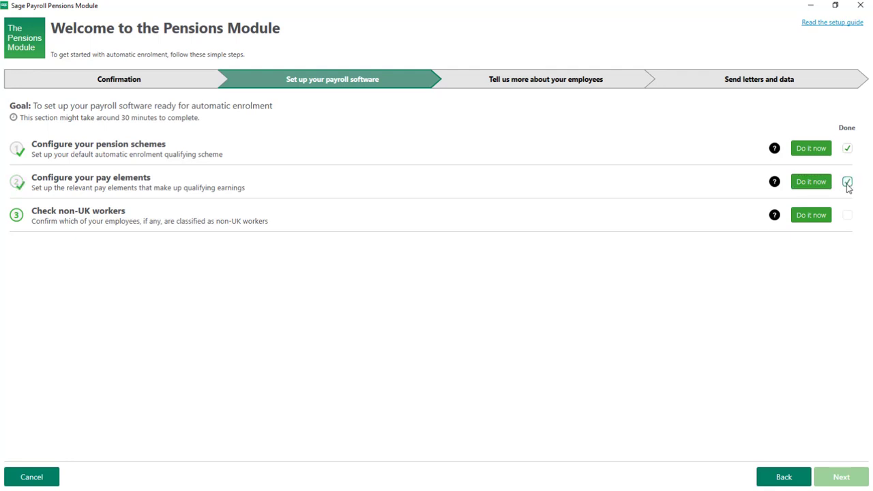
{"action": "left_click", "coordinate": [813, 219]}
{"action": "left_click", "coordinate": [847, 216]}
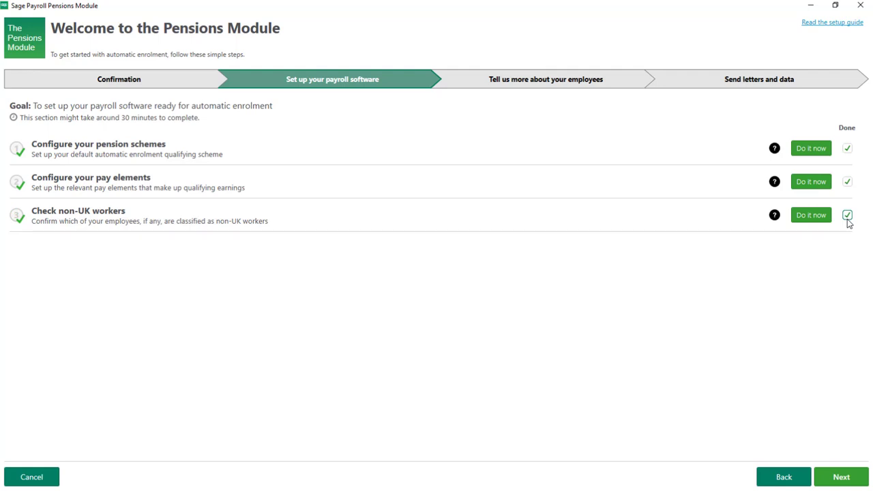
{"action": "left_click", "coordinate": [840, 476]}
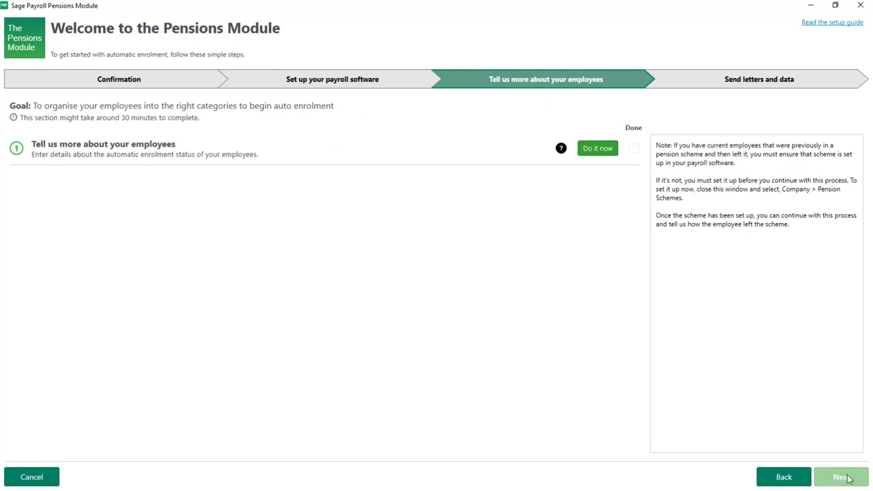
Start the employee status task and accept the cannot-be-undone warning.
{"action": "left_click", "coordinate": [609, 148]}
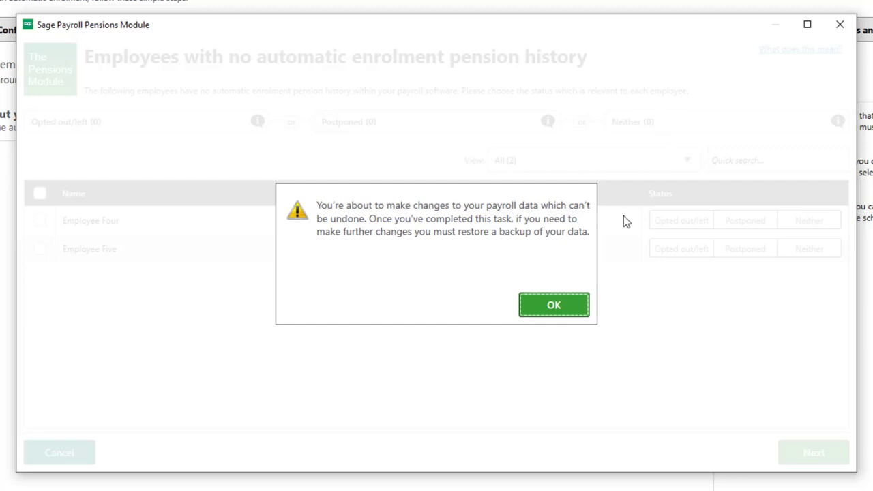
{"action": "left_click", "coordinate": [556, 307]}
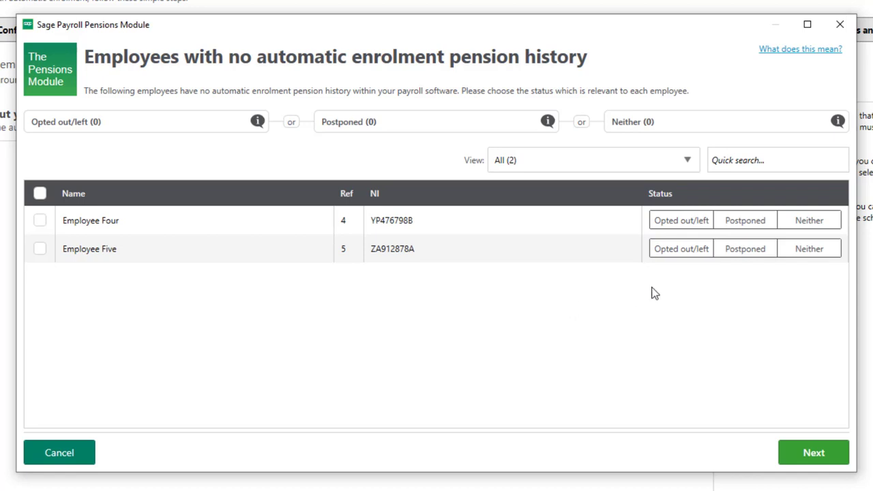
Set Employee Four and Employee Five to Neither and continue.
{"action": "left_click", "coordinate": [800, 225]}
{"action": "left_click", "coordinate": [800, 249]}
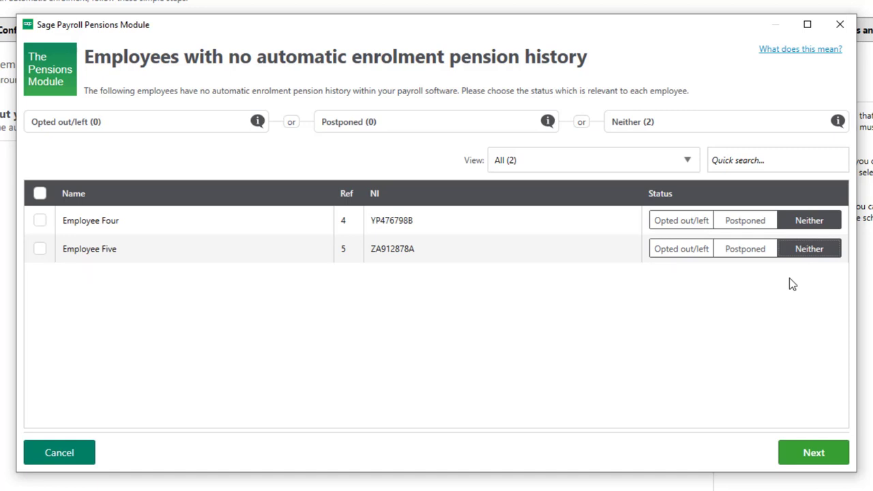
{"action": "left_click", "coordinate": [820, 454]}
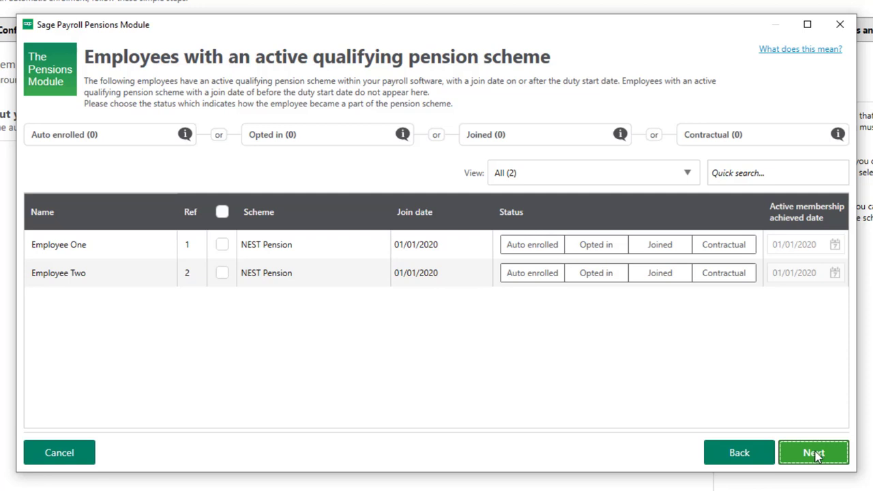
Bulk-mark Employee One and Employee Two as Auto enrolled in NEST Pension.
{"action": "left_click", "coordinate": [223, 212]}
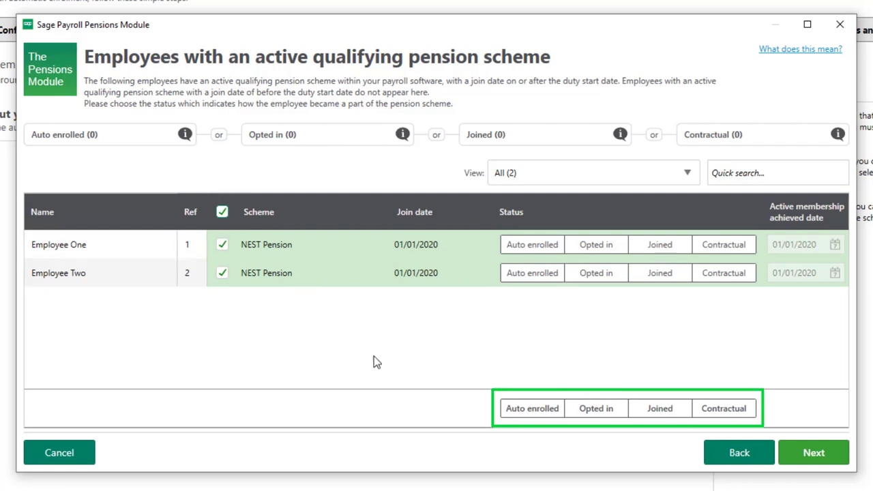
{"action": "left_click", "coordinate": [529, 415]}
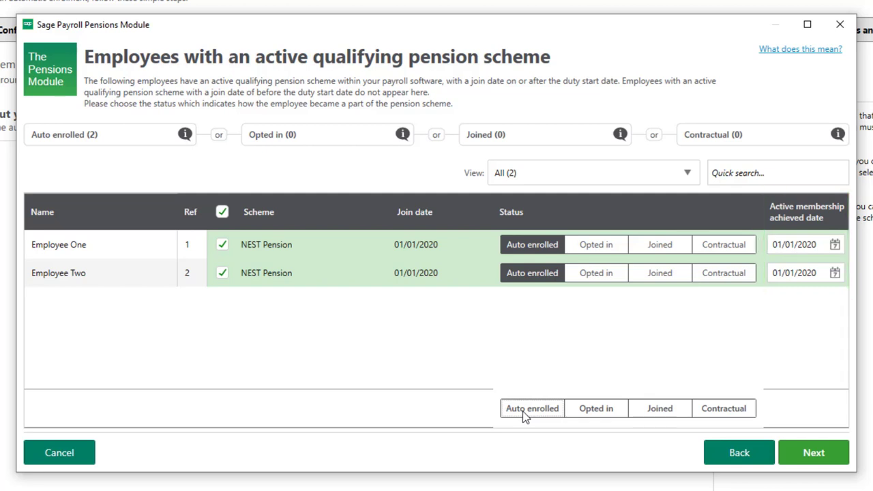
{"action": "left_click", "coordinate": [813, 456]}
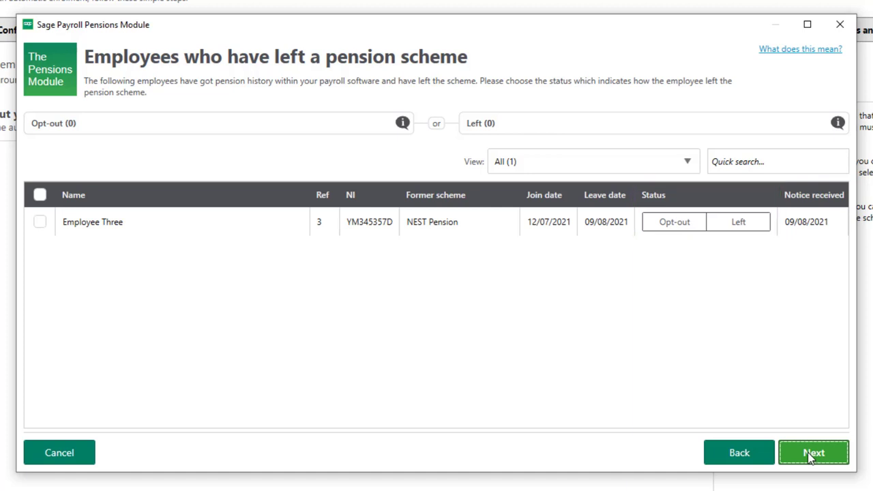
Mark Employee Three as Opt-out and skip the empty postponed page to the review.
{"action": "left_click", "coordinate": [676, 223]}
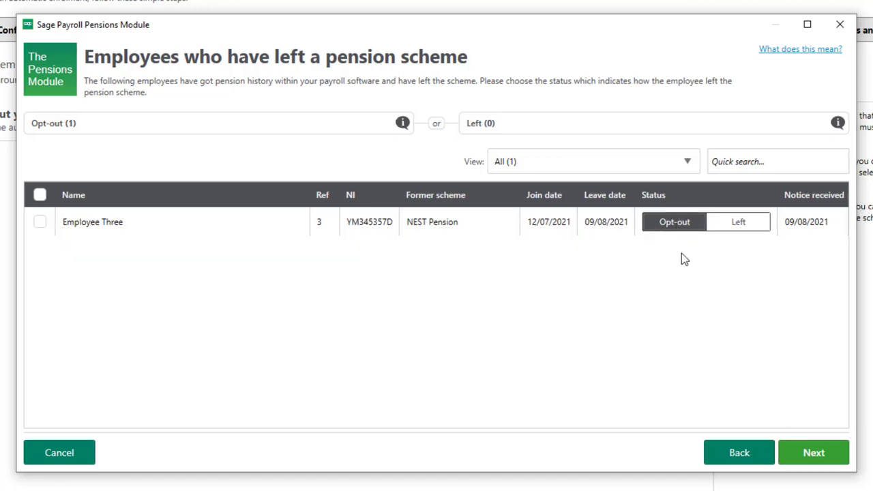
{"action": "left_click", "coordinate": [813, 453]}
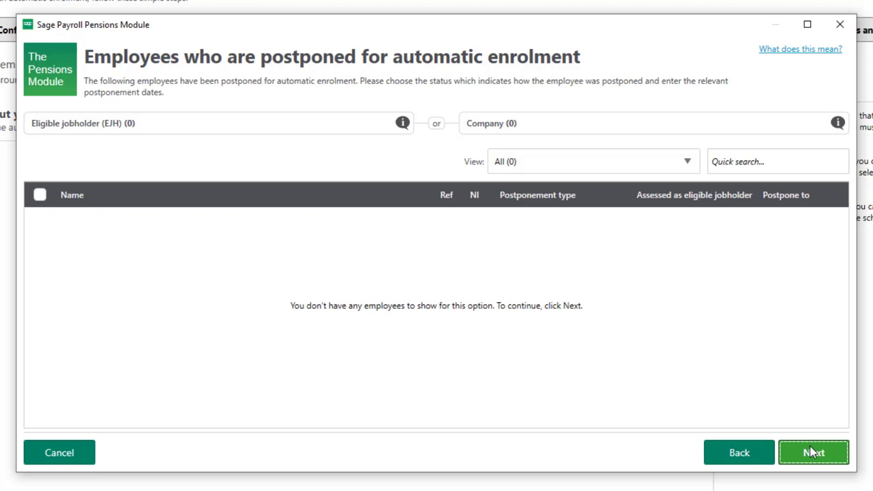
{"action": "left_click", "coordinate": [814, 454]}
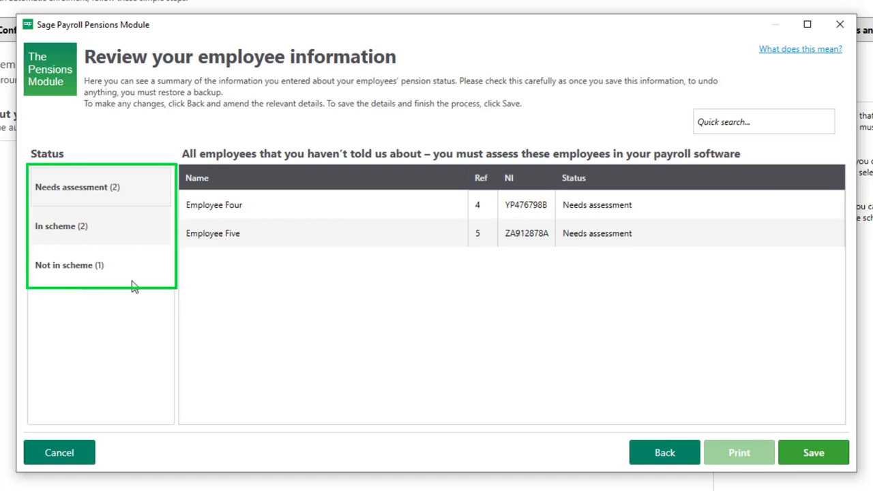
Review the in-scheme and not-in-scheme employee summaries, then save the pension statuses and finish.
{"action": "left_click", "coordinate": [80, 232]}
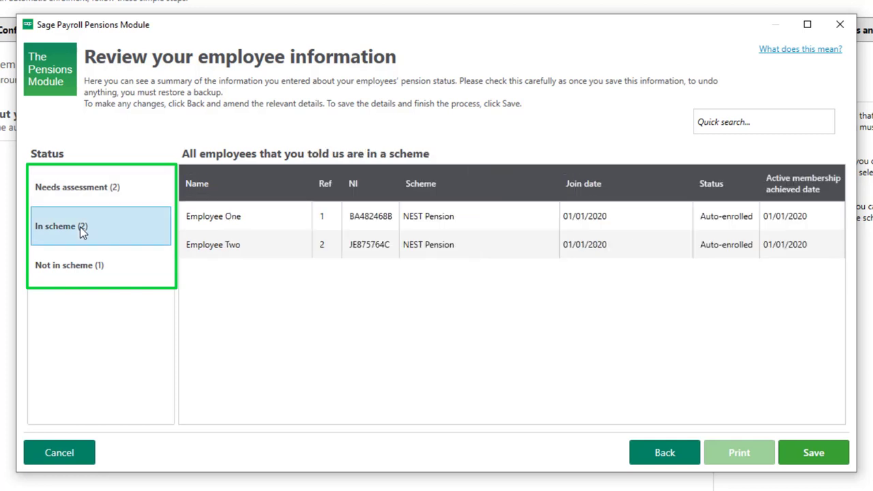
{"action": "left_click", "coordinate": [85, 273]}
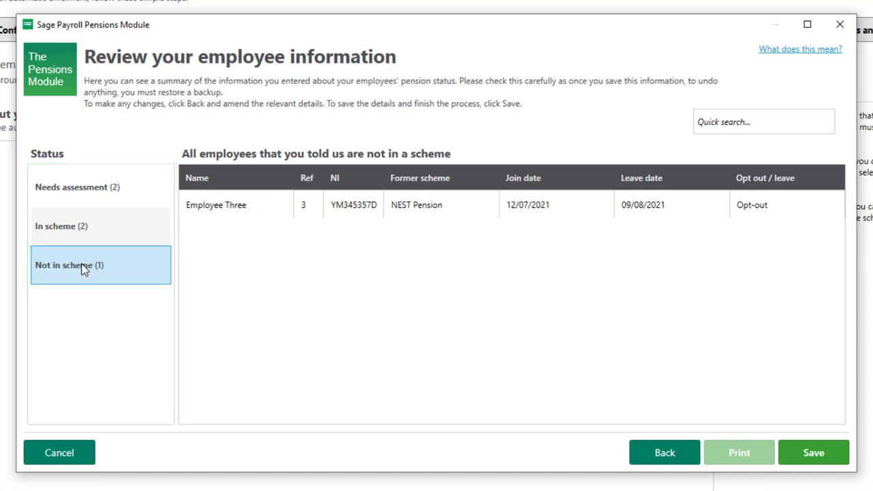
{"action": "left_click", "coordinate": [813, 455]}
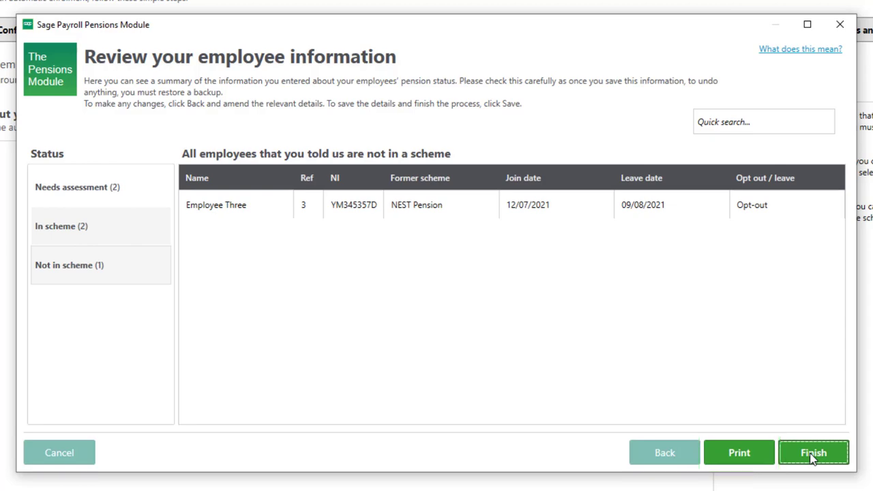
{"action": "left_click", "coordinate": [812, 454]}
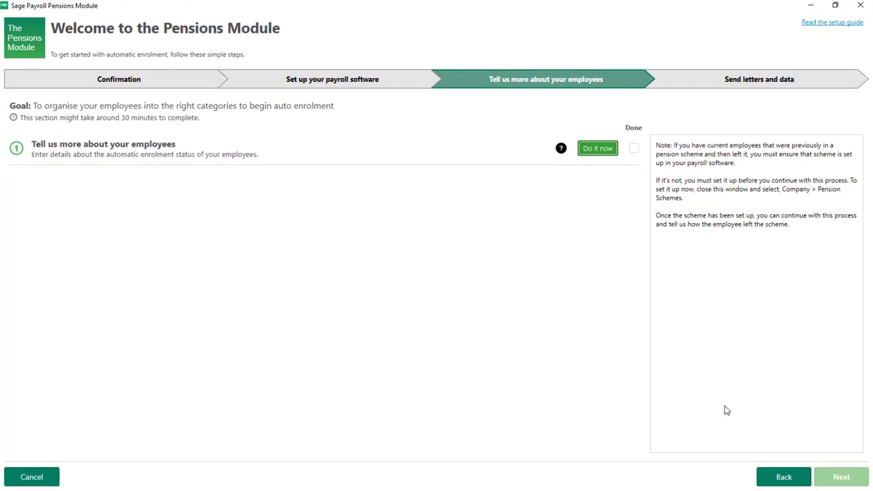
Mark the employee step done and bring up the two JobHolder letters due 01/01/2020.
{"action": "left_click", "coordinate": [633, 149]}
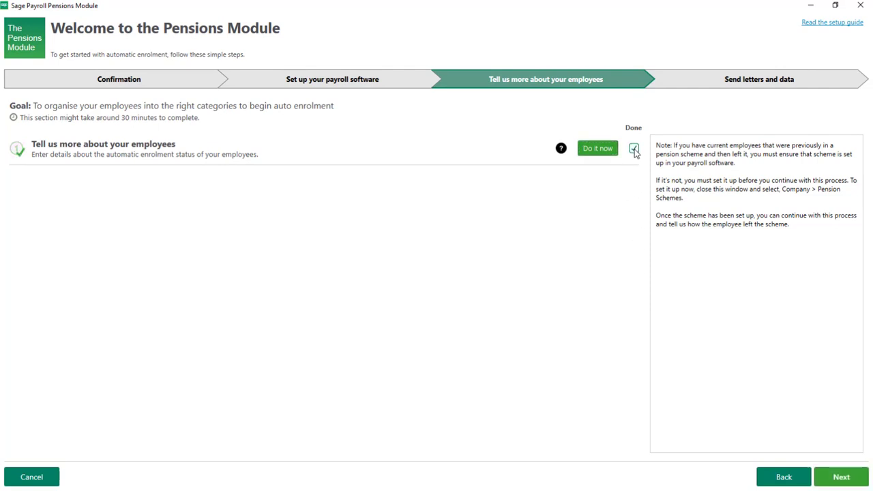
{"action": "left_click", "coordinate": [844, 478]}
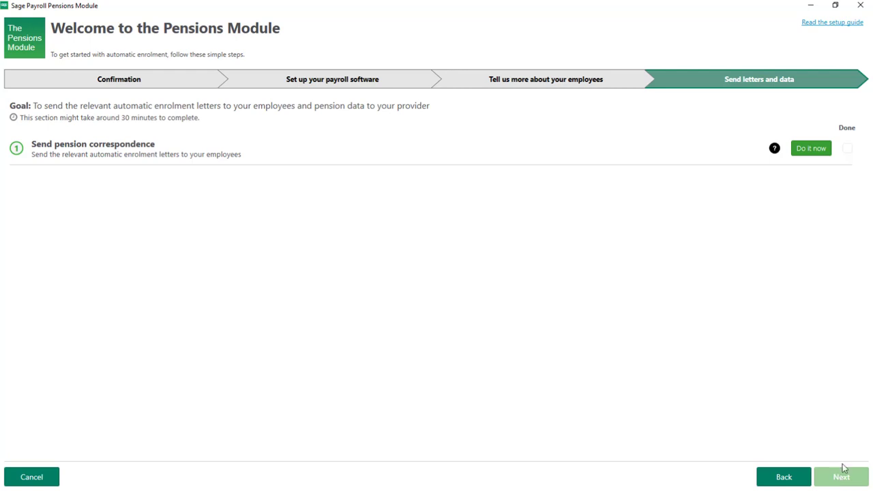
{"action": "left_click", "coordinate": [812, 153]}
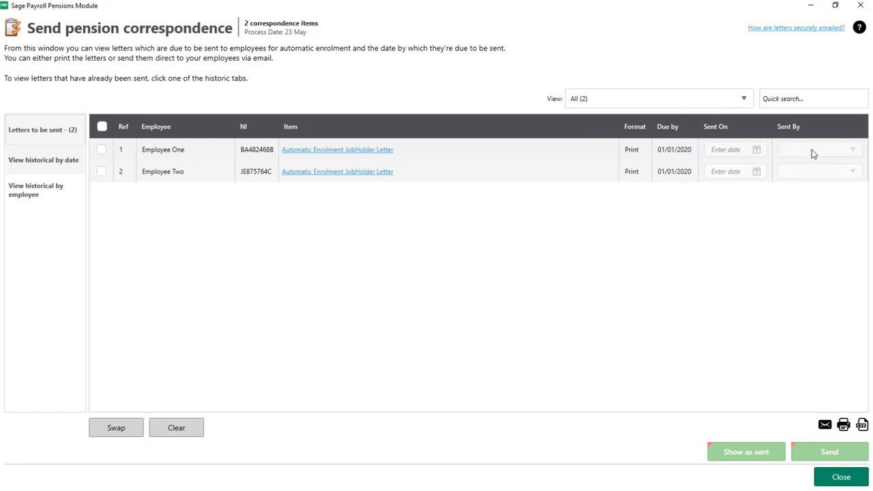
Show both JobHolder letters as sent on 01/01/2020 by User, then close correspondence.
{"action": "left_click", "coordinate": [102, 127]}
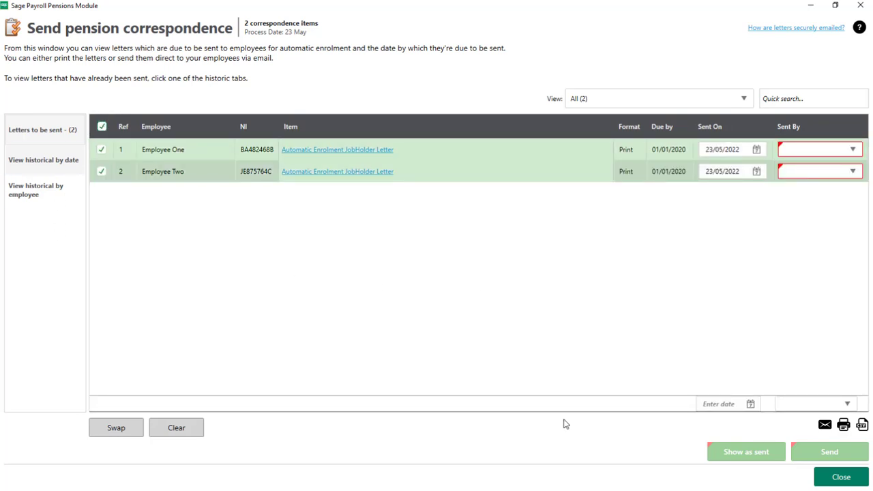
{"action": "left_click", "coordinate": [720, 405]}
{"action": "type", "text": "01/01/2020"}
{"action": "key", "text": "Tab"}
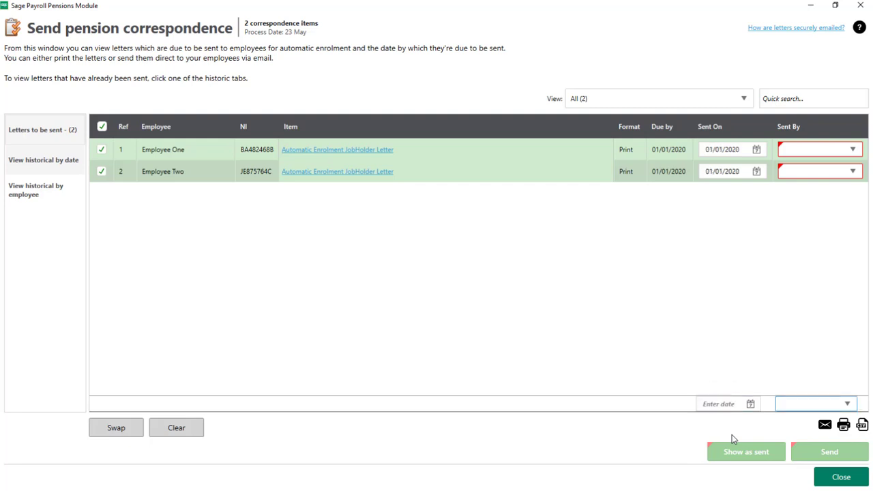
{"action": "left_click", "coordinate": [821, 407]}
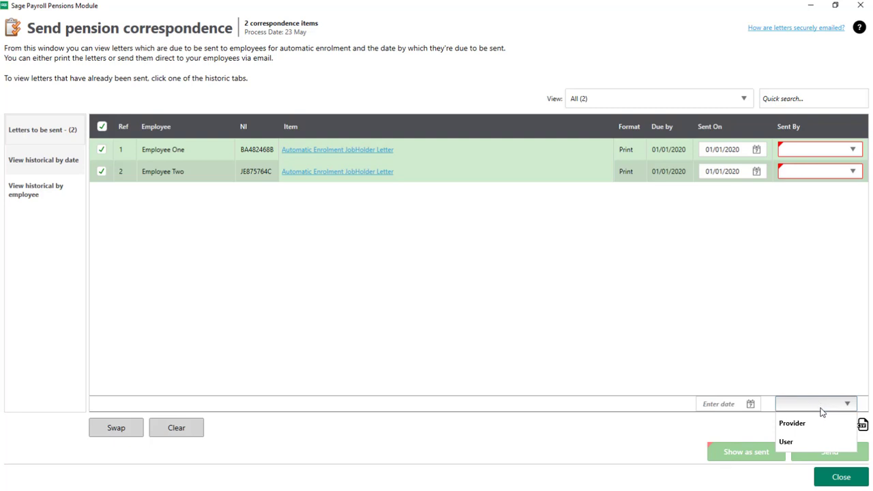
{"action": "left_click", "coordinate": [811, 443]}
{"action": "left_click", "coordinate": [763, 455]}
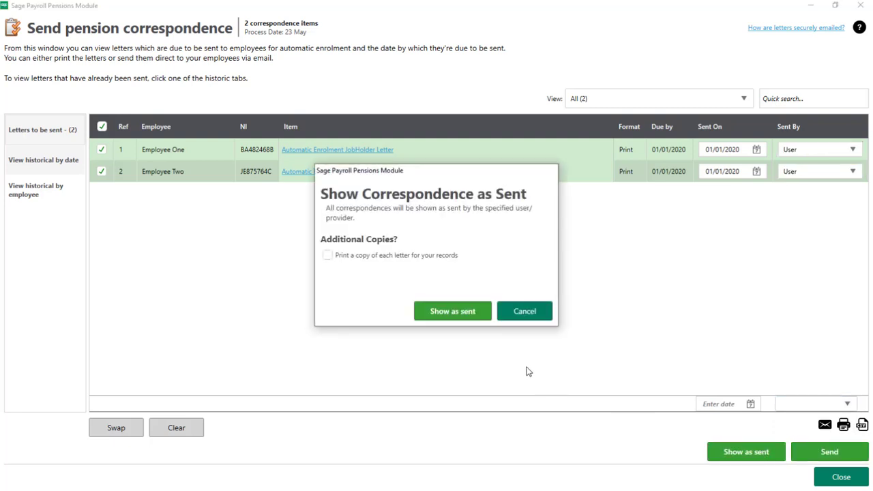
{"action": "left_click", "coordinate": [458, 317]}
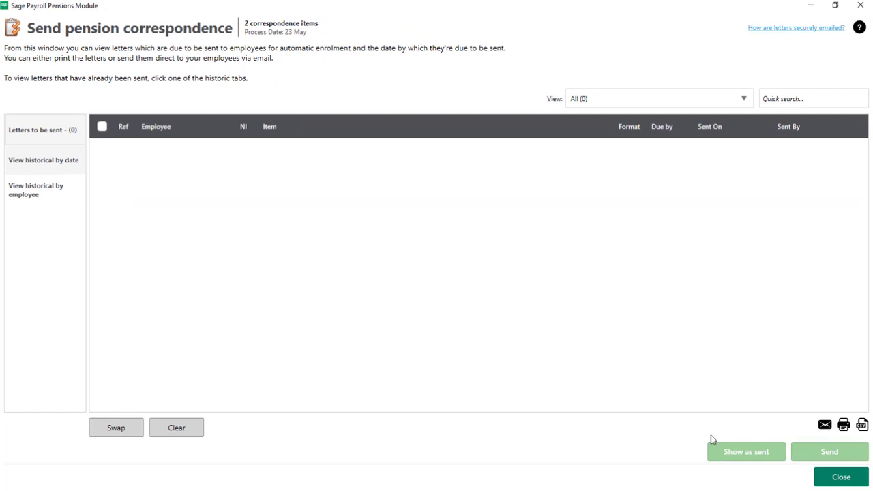
{"action": "left_click", "coordinate": [842, 478]}
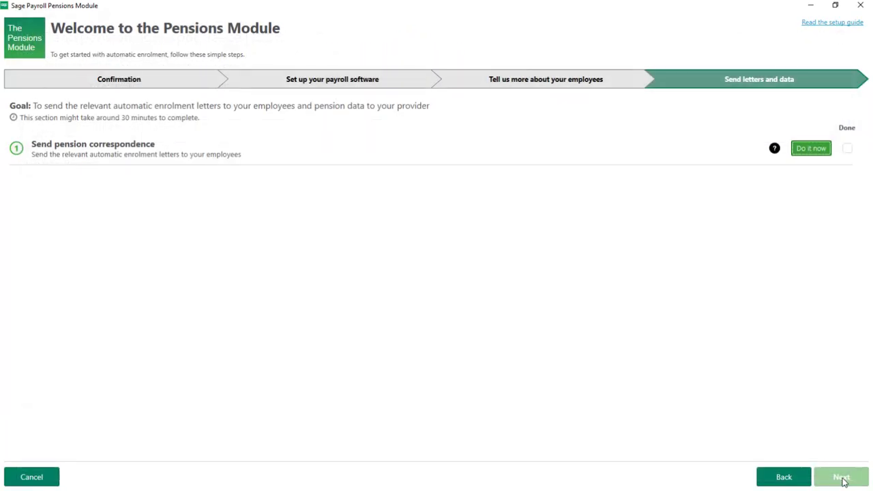
Mark Send pension correspondence done and finish on the All done screen.
{"action": "left_click", "coordinate": [847, 148]}
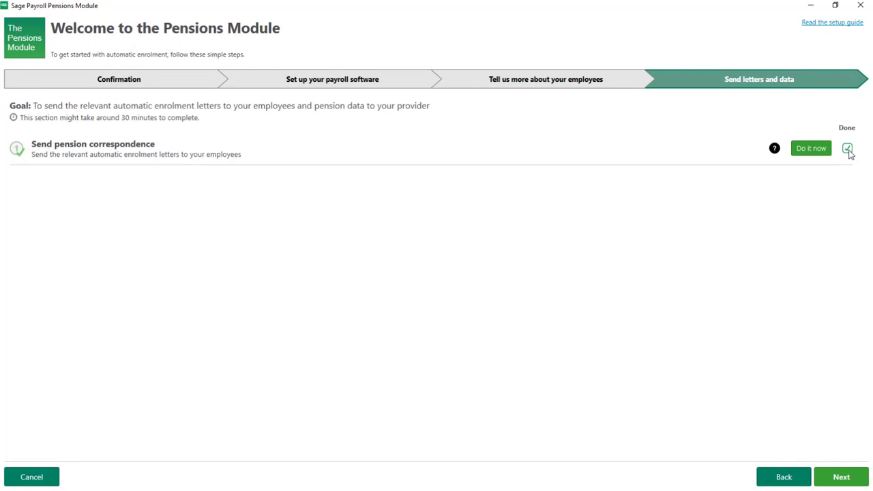
{"action": "left_click", "coordinate": [845, 479]}
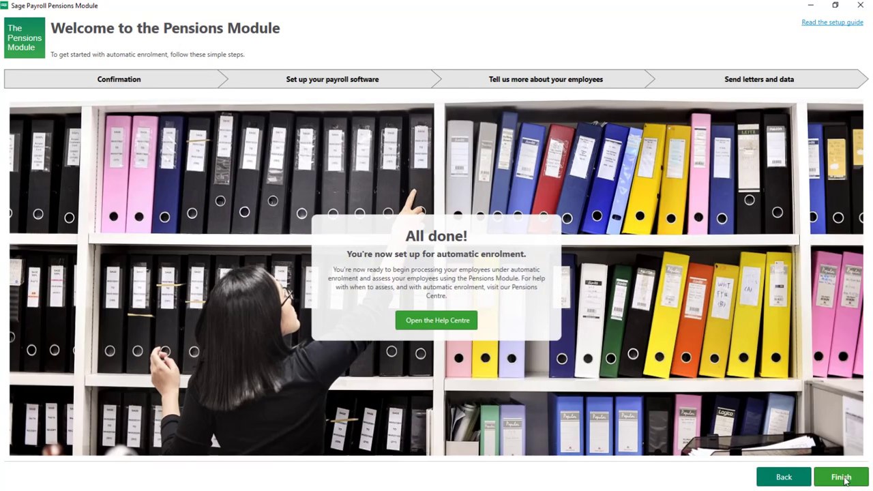
{"action": "left_click", "coordinate": [842, 478]}
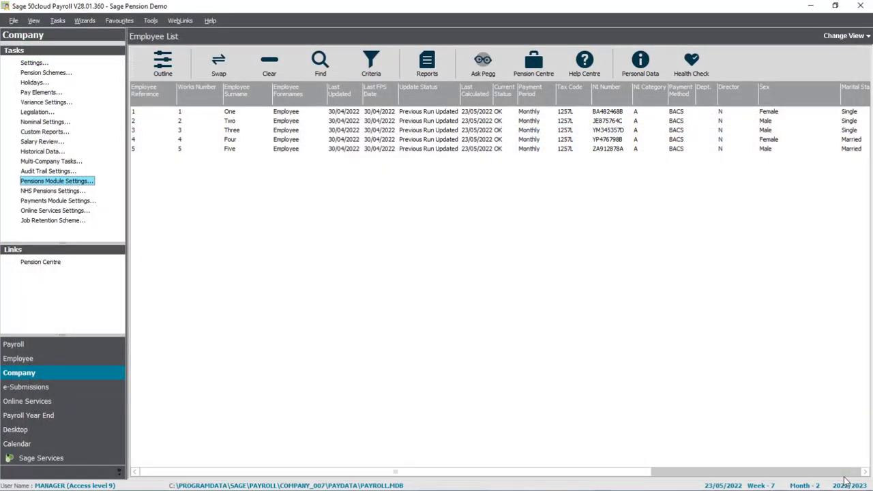